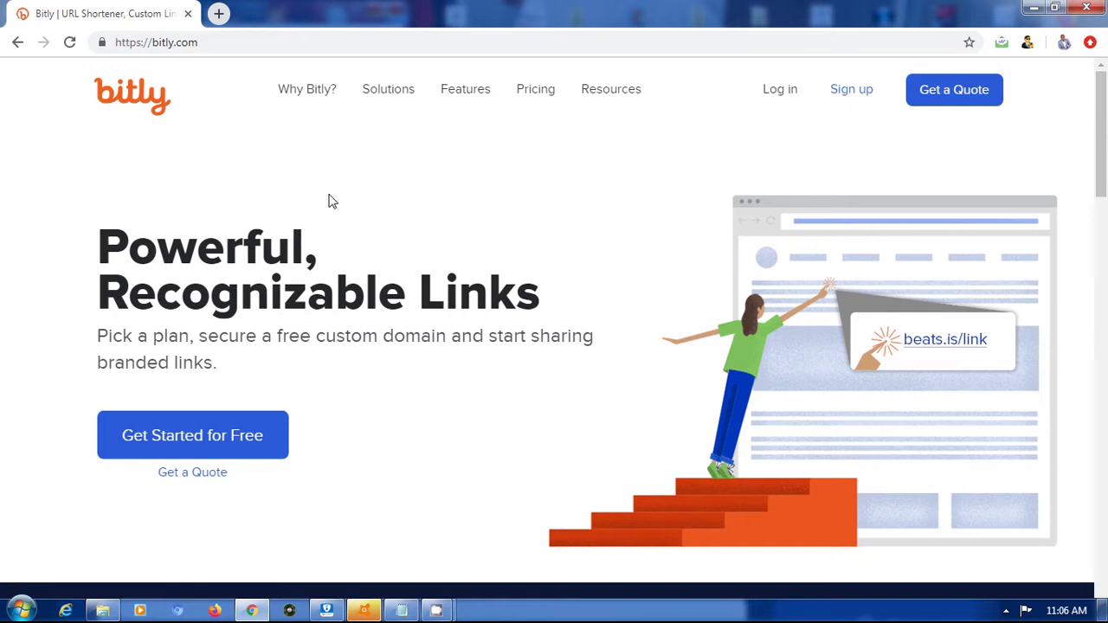
- View the link-shortening field on the Bitly home page and log in to the account
{"action": "scroll", "coordinate": [631, 228], "scroll_direction": "down", "scroll_amount": 5}
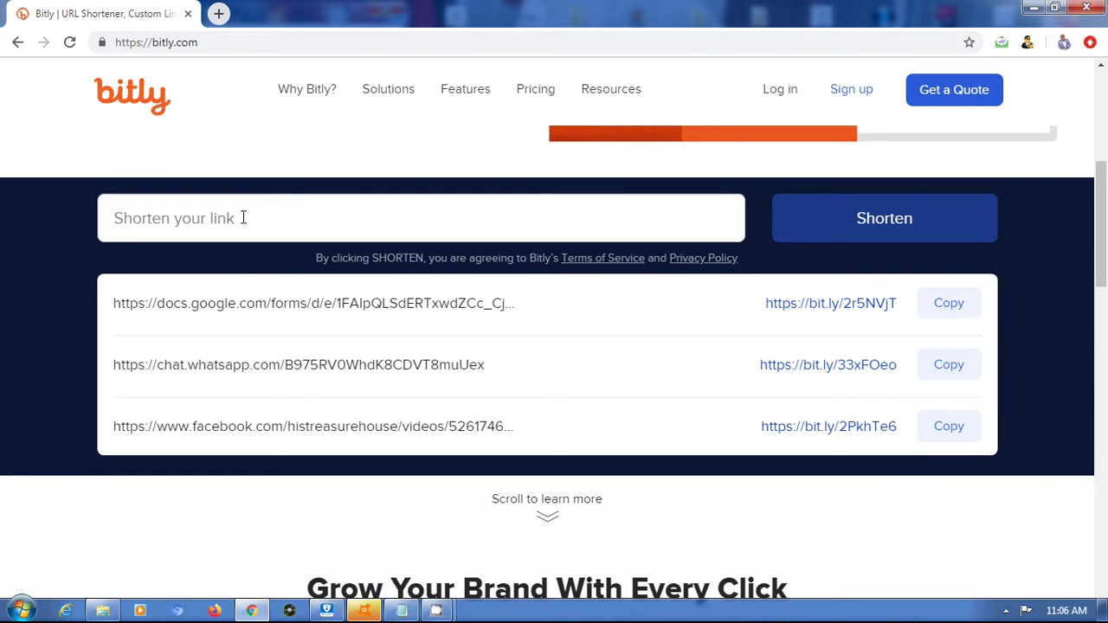
{"action": "left_click", "coordinate": [372, 209]}
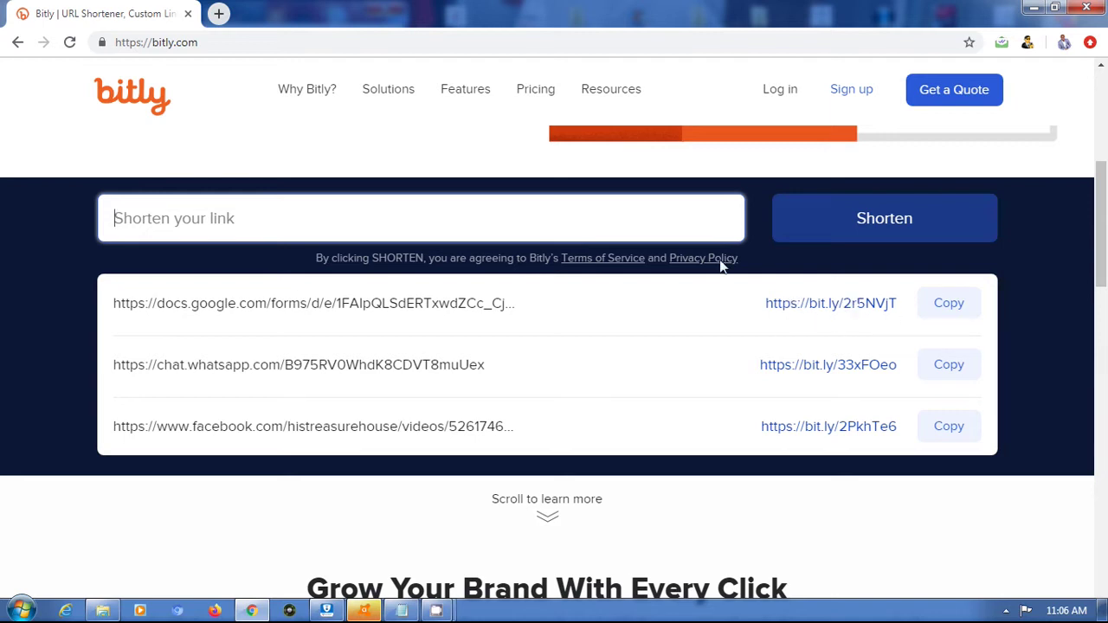
{"action": "scroll", "coordinate": [596, 252], "scroll_direction": "up", "scroll_amount": 1}
{"action": "scroll", "coordinate": [594, 251], "scroll_direction": "up", "scroll_amount": 5}
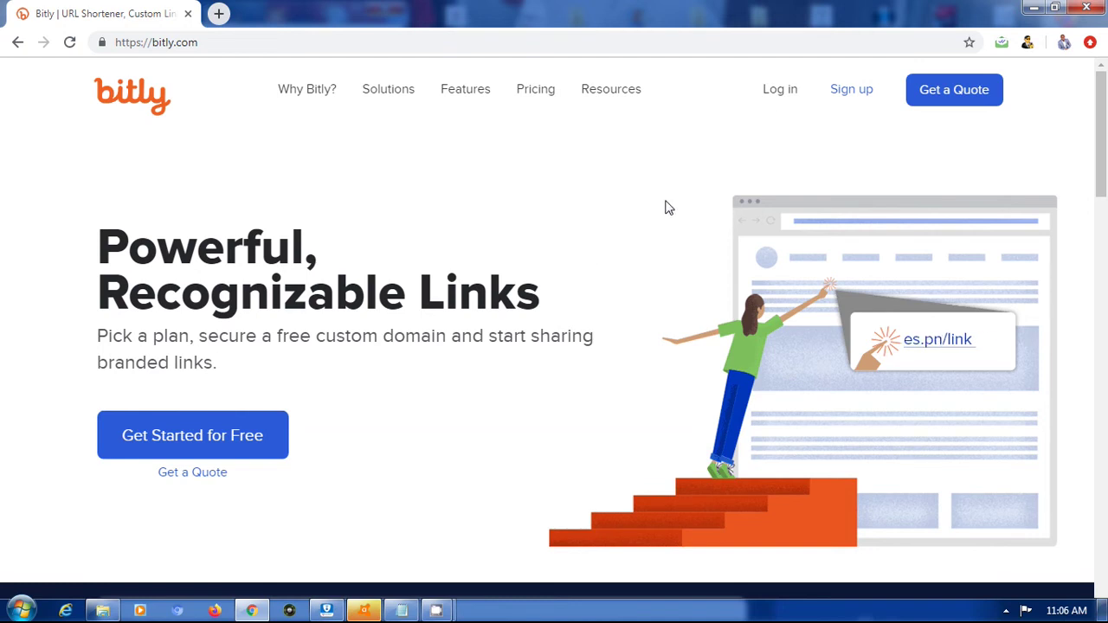
{"action": "left_click", "coordinate": [777, 92]}
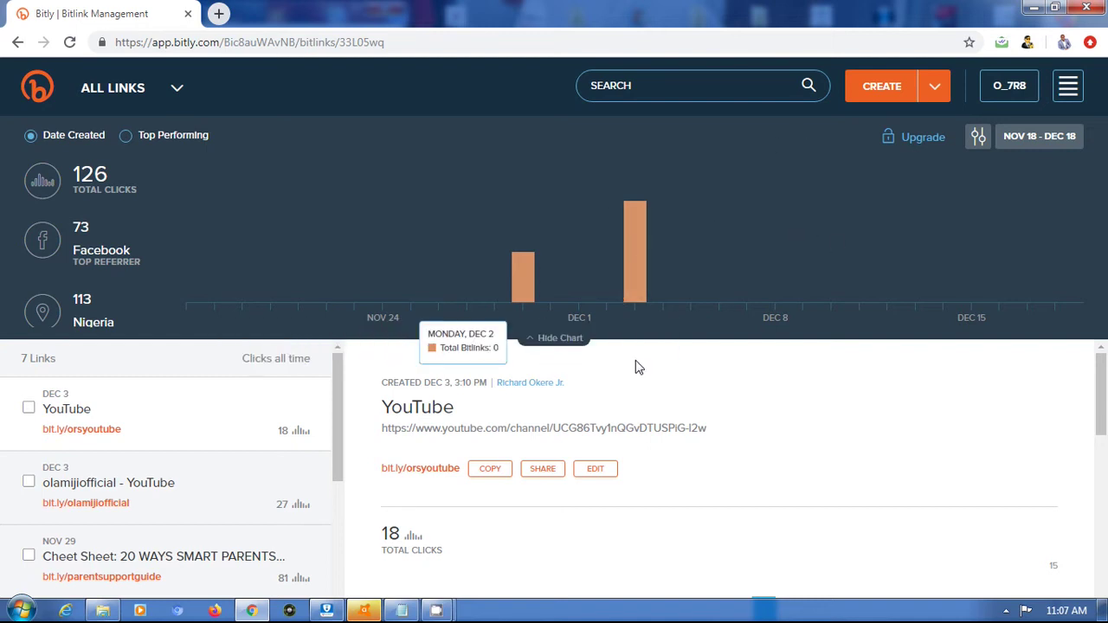
{"action": "left_click_drag", "start_coordinate": [342, 394], "coordinate": [337, 370]}
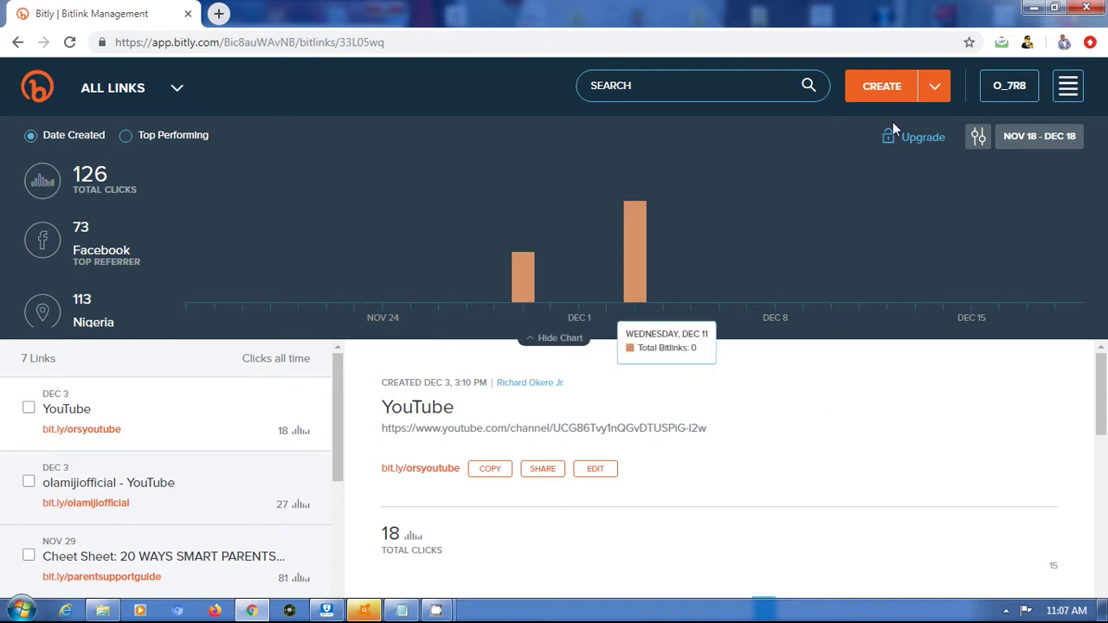
{"action": "left_click", "coordinate": [888, 94]}
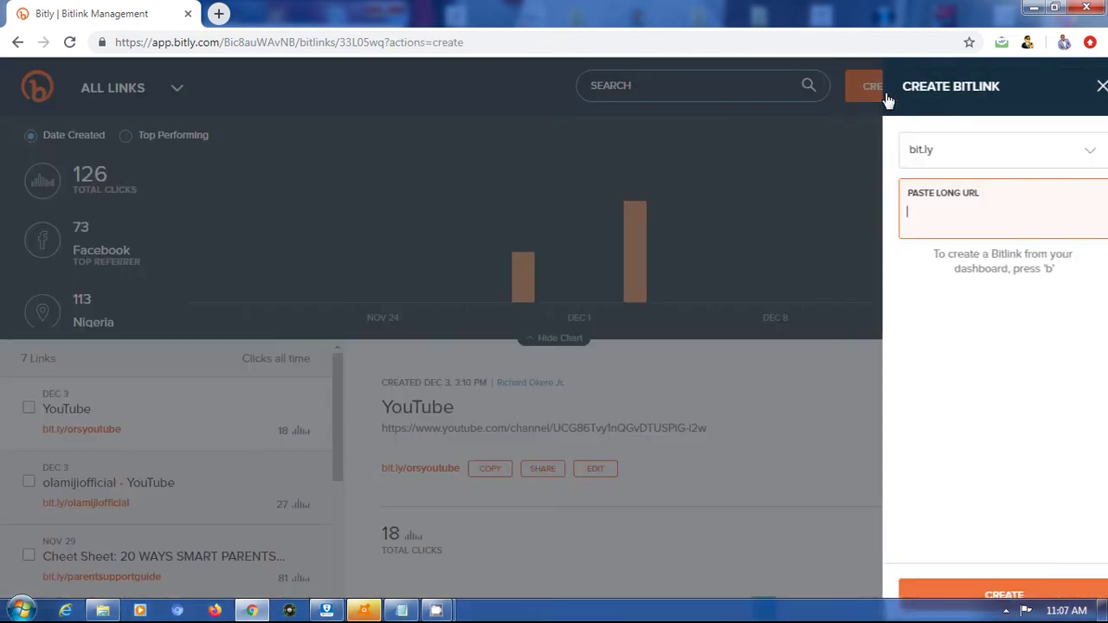
{"action": "right_click", "coordinate": [902, 224]}
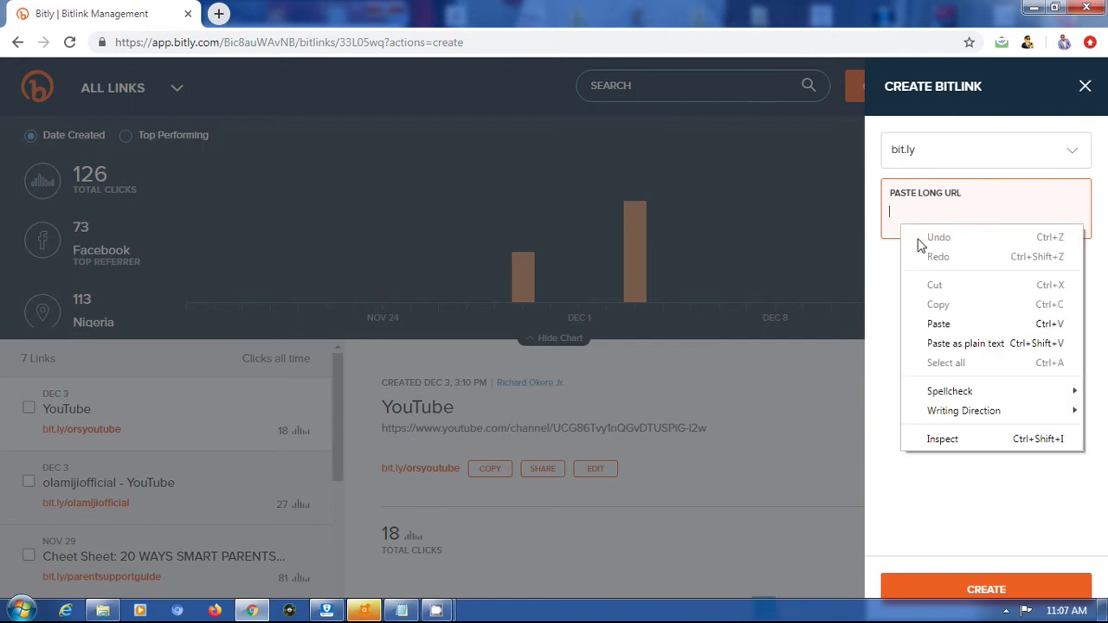
{"action": "left_click", "coordinate": [940, 325]}
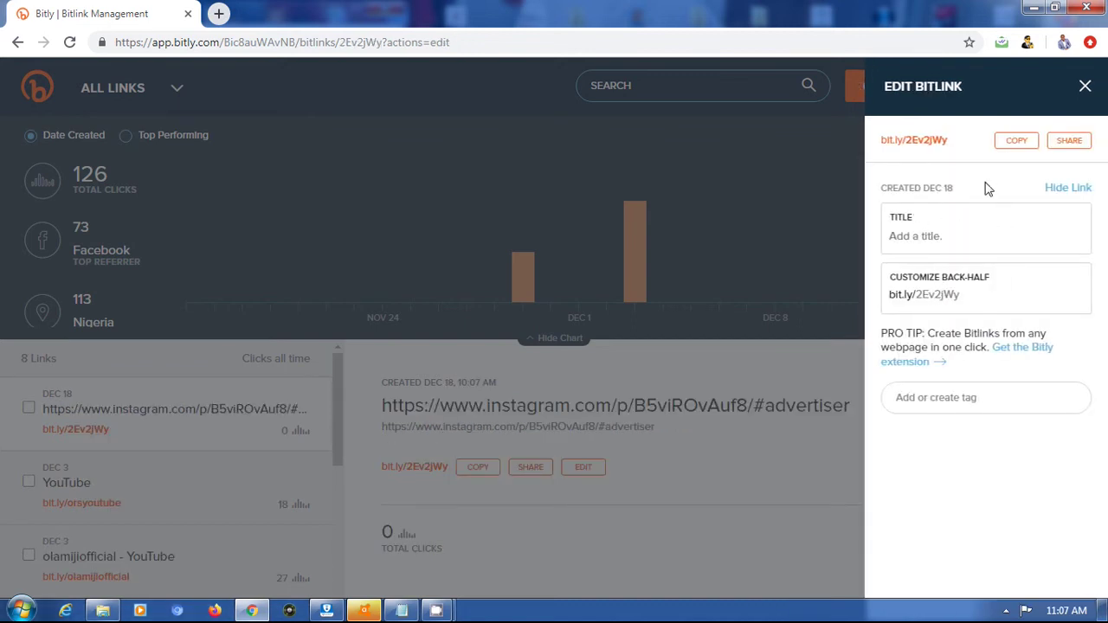
- Customize the new Bitlink's back-half as pbsgvideoig and save the change
{"action": "left_click", "coordinate": [970, 297]}
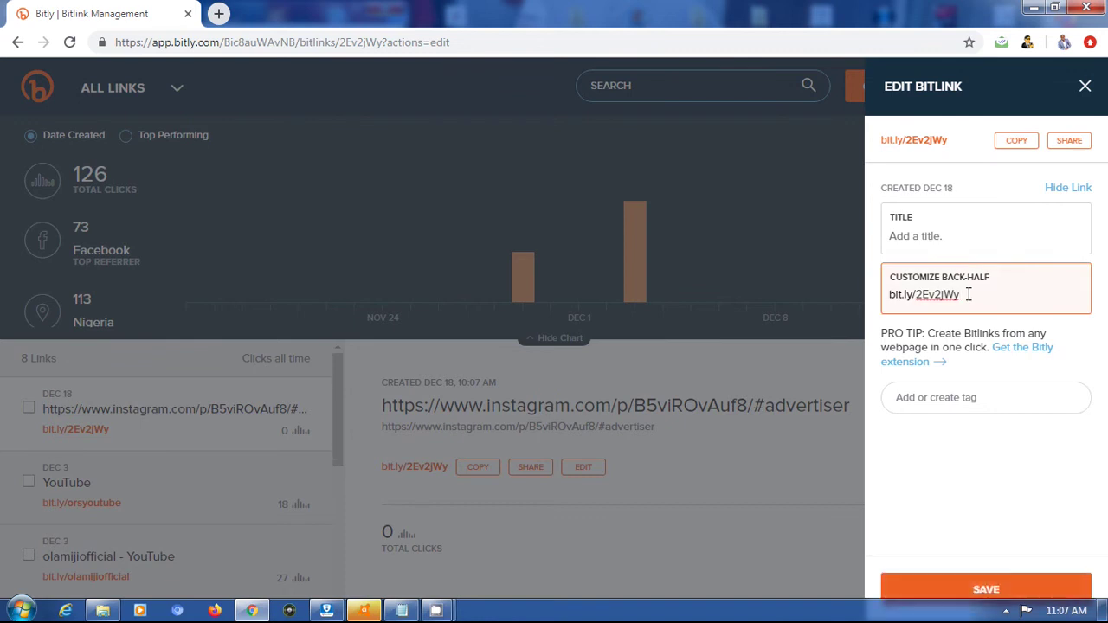
{"action": "key", "text": "BackSpace"}
{"action": "key", "text": "BackSpace"}
{"action": "key", "text": "BackSpace"}
{"action": "key", "text": "BackSpace"}
{"action": "key", "text": "BackSpace"}
{"action": "key", "text": "BackSpace"}
{"action": "key", "text": "BackSpace"}
{"action": "type", "text": "pb"}
{"action": "type", "text": "sgvideoG"}
{"action": "key", "text": "BackSpace"}
{"action": "type", "text": "ig"}
{"action": "left_click", "coordinate": [970, 590]}
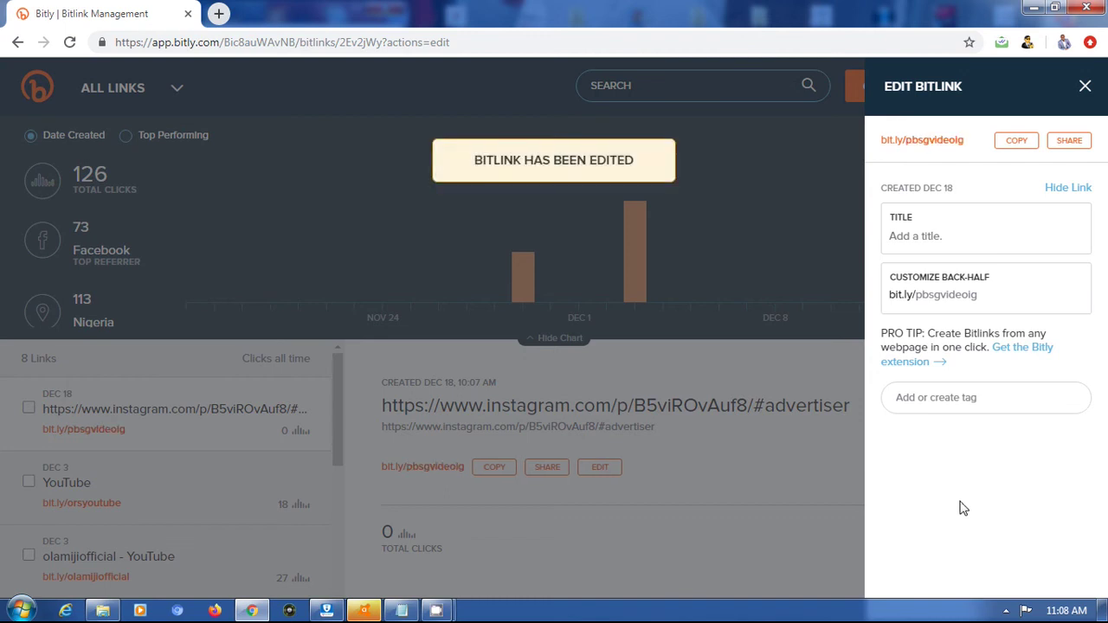
- Copy the customized short link and paste it into a blank Notepad document
{"action": "left_click", "coordinate": [1027, 144]}
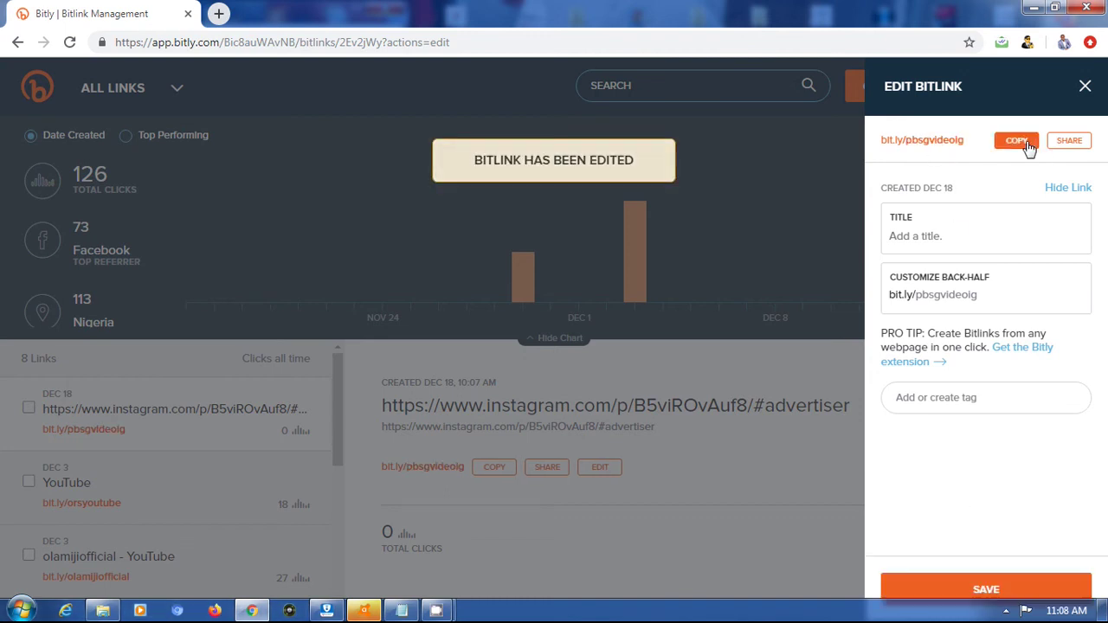
{"action": "left_click", "coordinate": [19, 611]}
{"action": "left_click", "coordinate": [94, 266]}
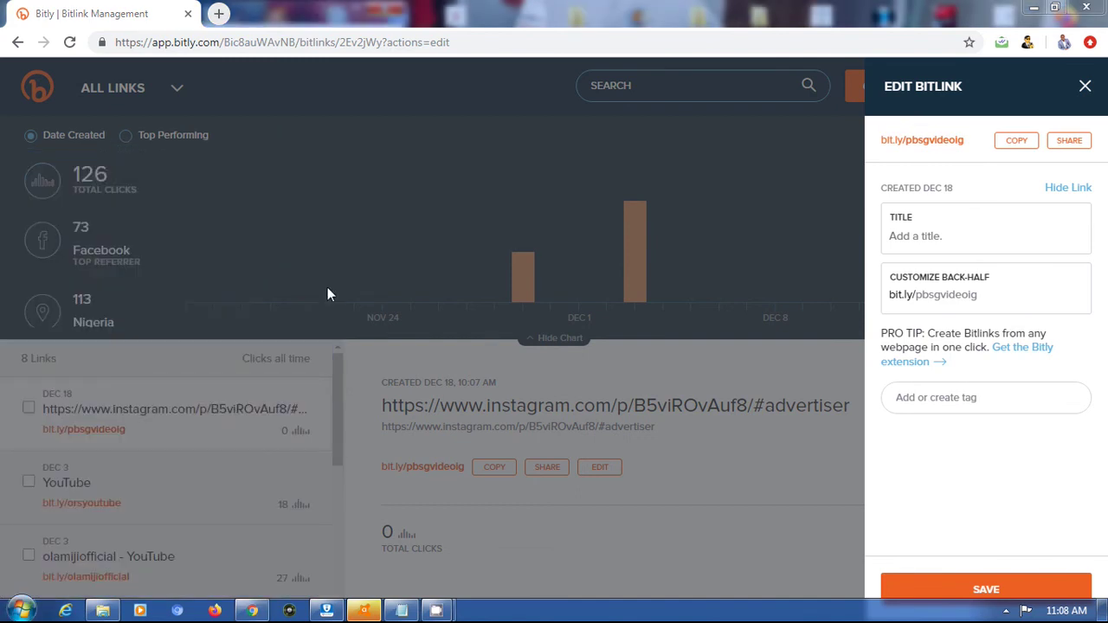
{"action": "key", "text": "ctrl+v"}
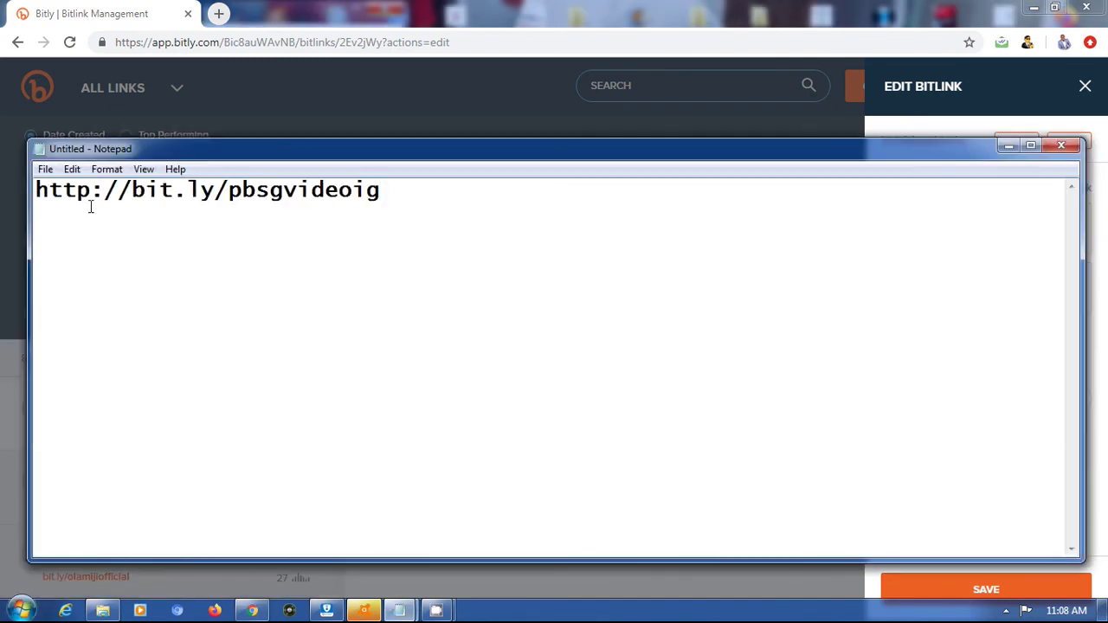
- Select and copy the short link's text in Notepad, and minimize the Notepad window
{"action": "left_click_drag", "start_coordinate": [49, 198], "coordinate": [366, 203]}
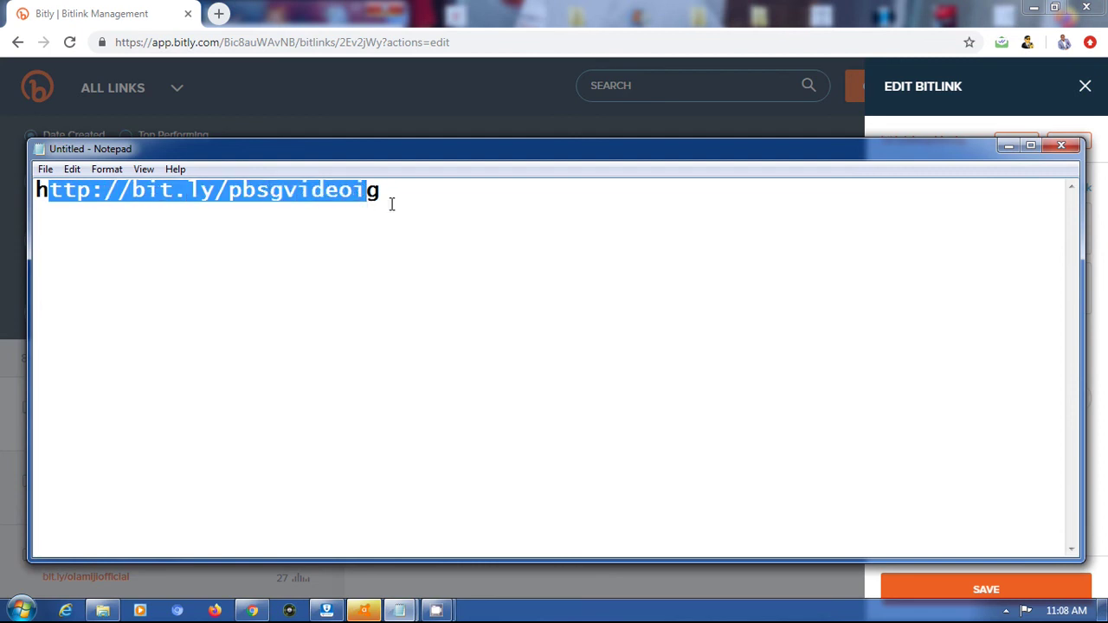
{"action": "left_click", "coordinate": [376, 198]}
{"action": "left_click_drag", "start_coordinate": [49, 193], "coordinate": [391, 210]}
{"action": "left_click", "coordinate": [1009, 147]}
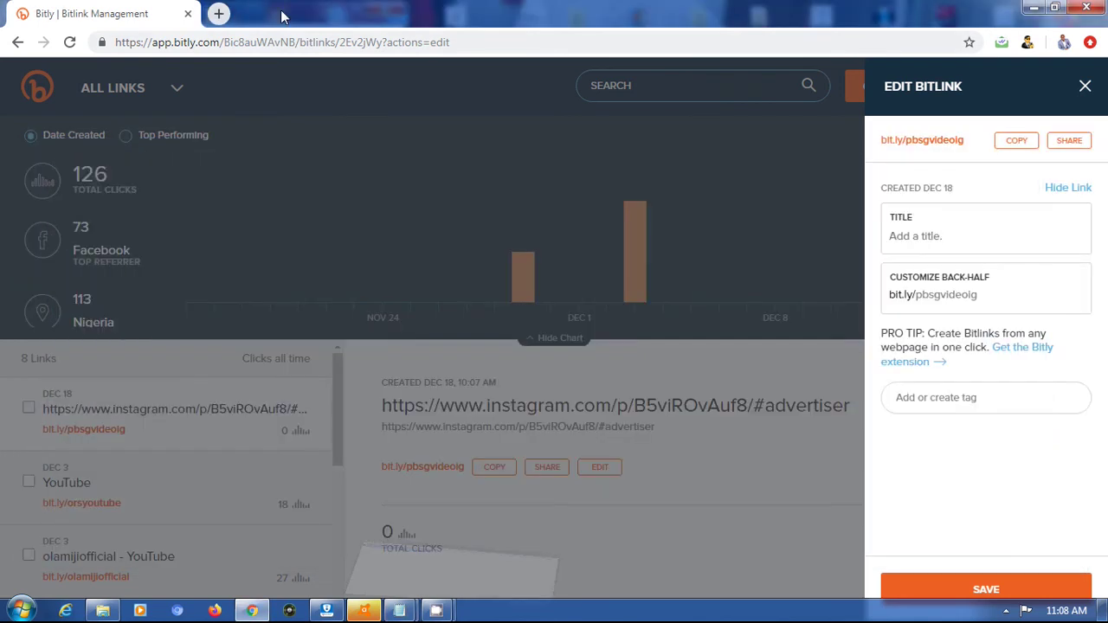
- Try to open the copied short link in a new browser tab
{"action": "left_click", "coordinate": [219, 14]}
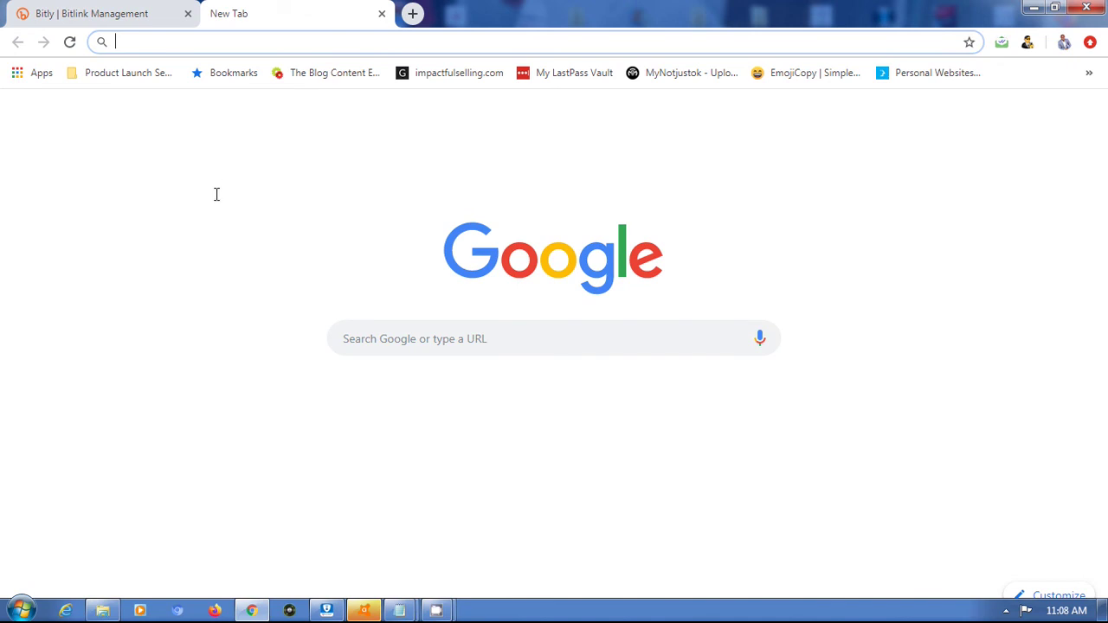
{"action": "key", "text": "ctrl+v"}
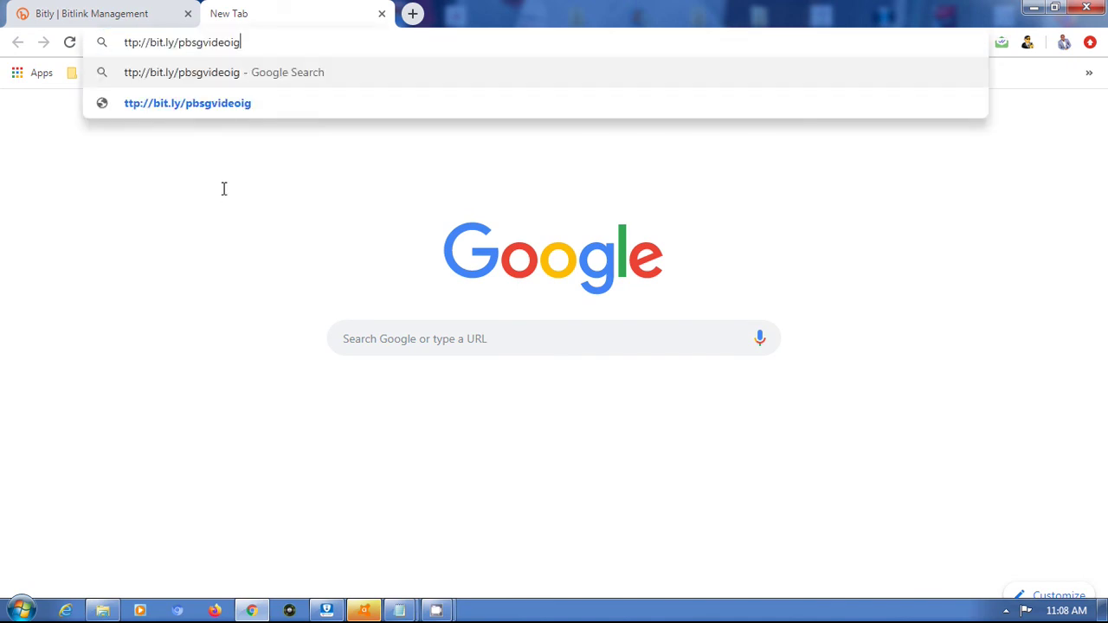
{"action": "key", "text": "Return"}
{"action": "left_click", "coordinate": [92, 14]}
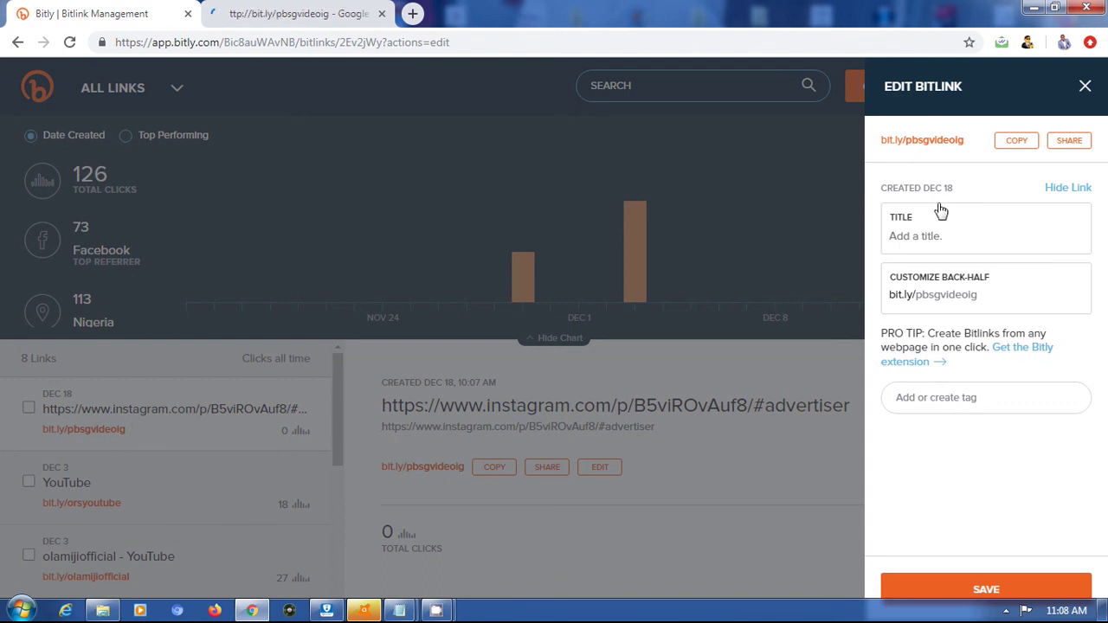
{"action": "left_click", "coordinate": [320, 15]}
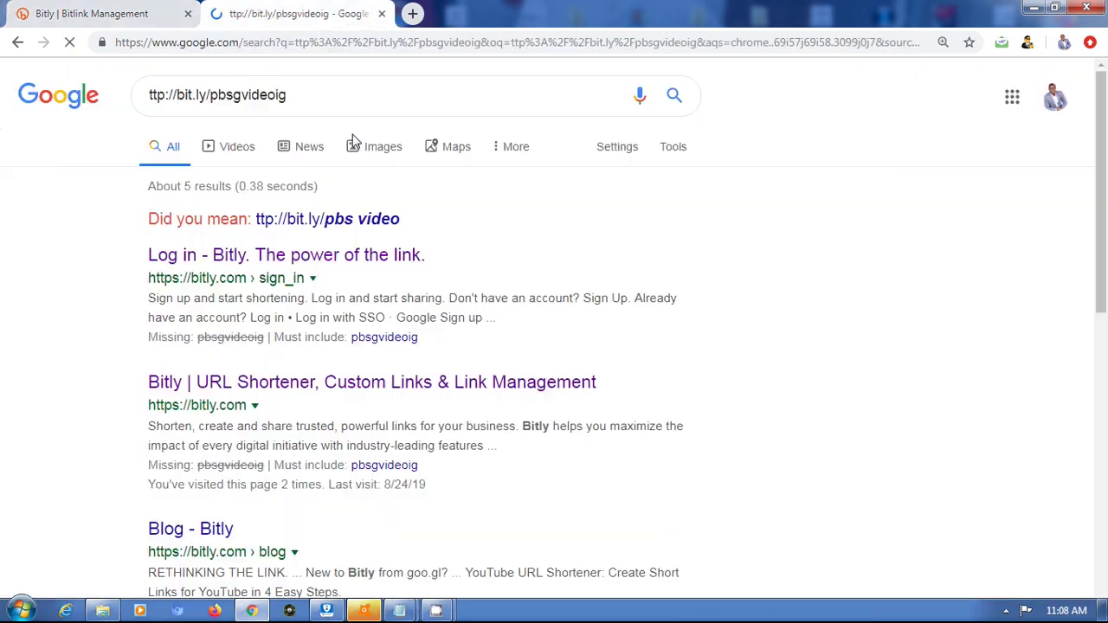
{"action": "left_click", "coordinate": [336, 42]}
{"action": "key", "text": "ctrl+v"}
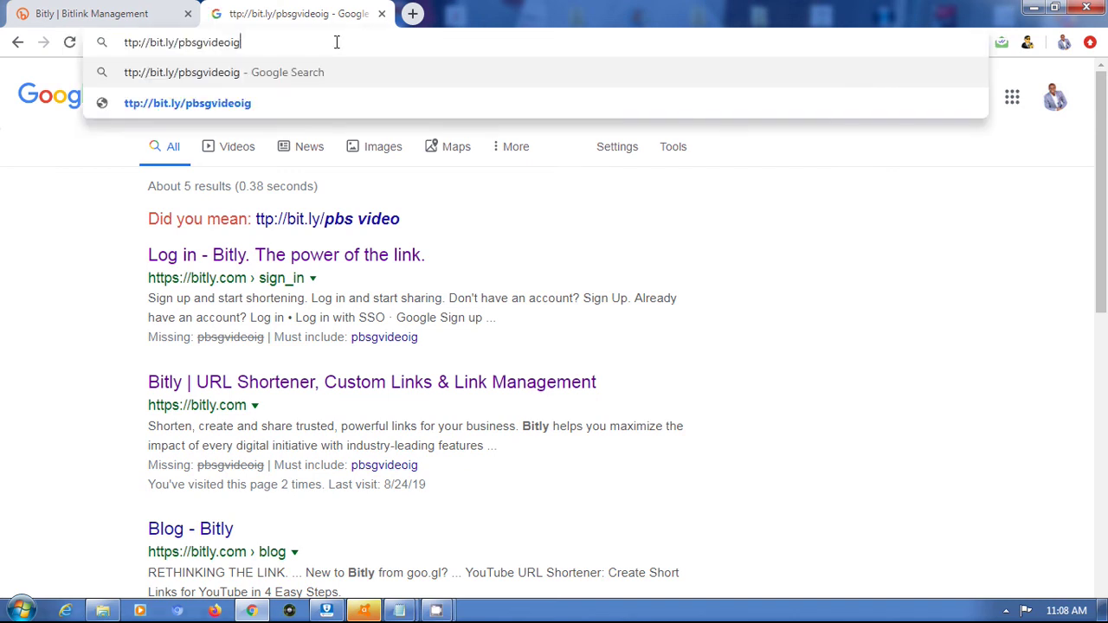
{"action": "left_click", "coordinate": [130, 45]}
{"action": "type", "text": "h"}
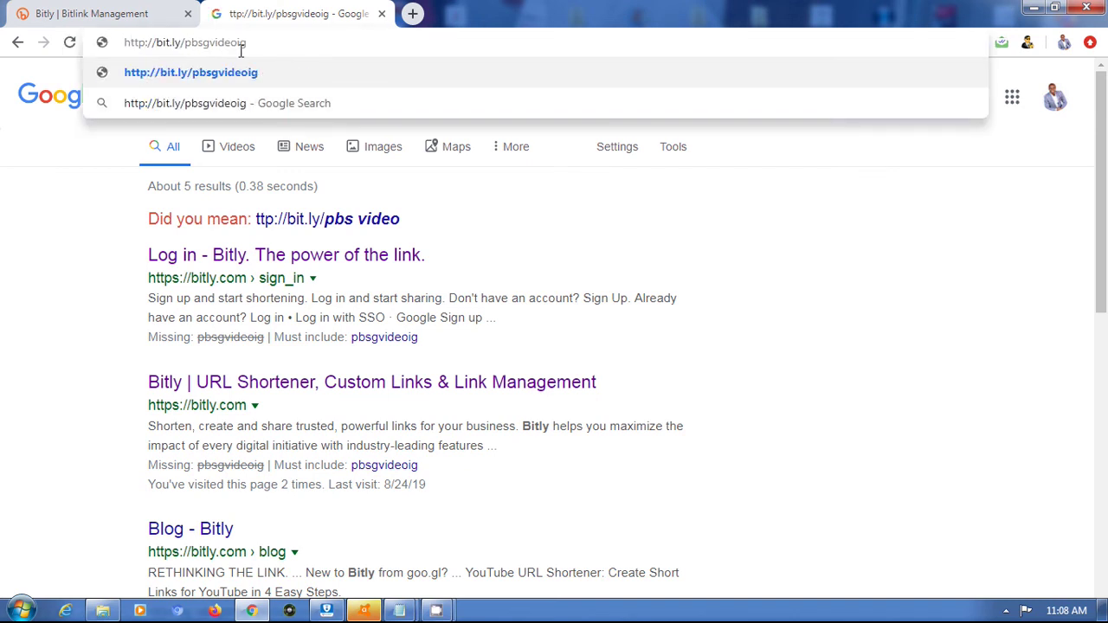
{"action": "key", "text": "Return"}
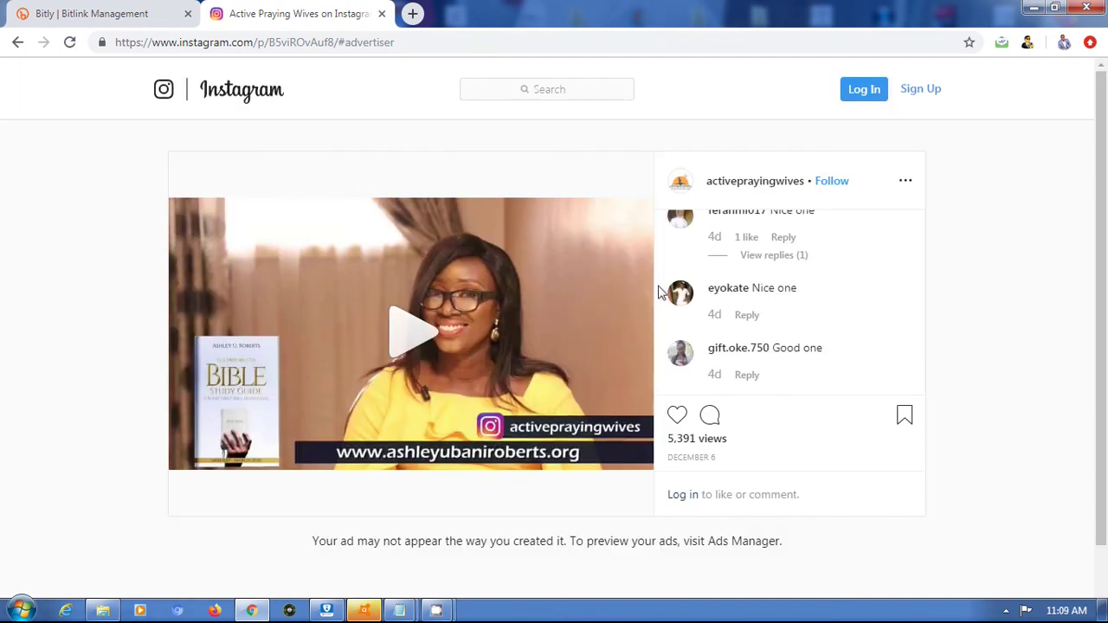
{"action": "left_click", "coordinate": [122, 14]}
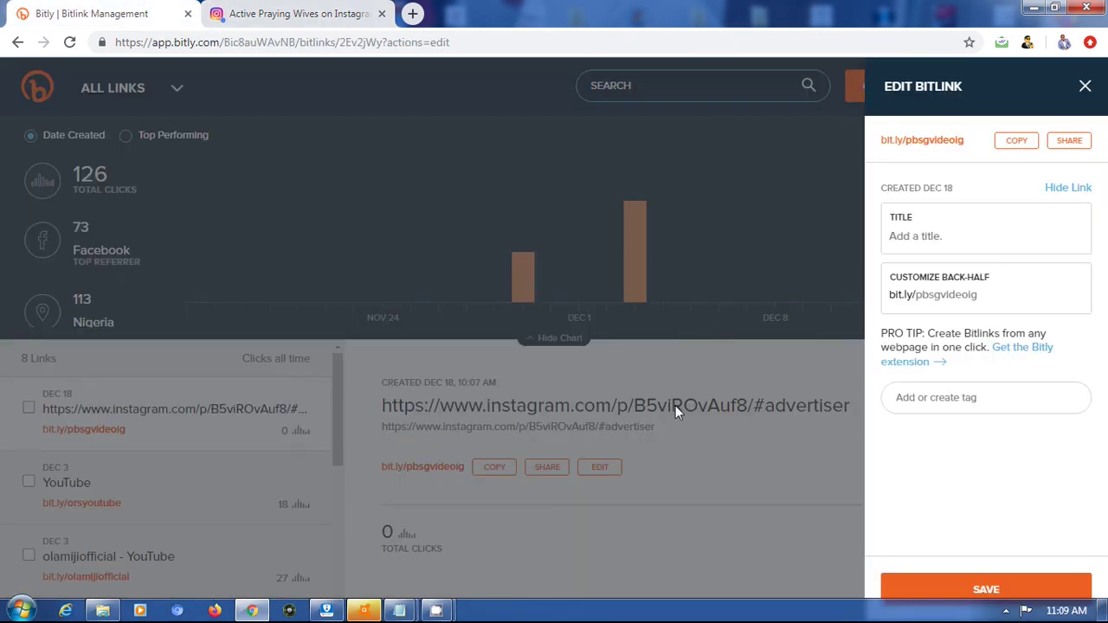